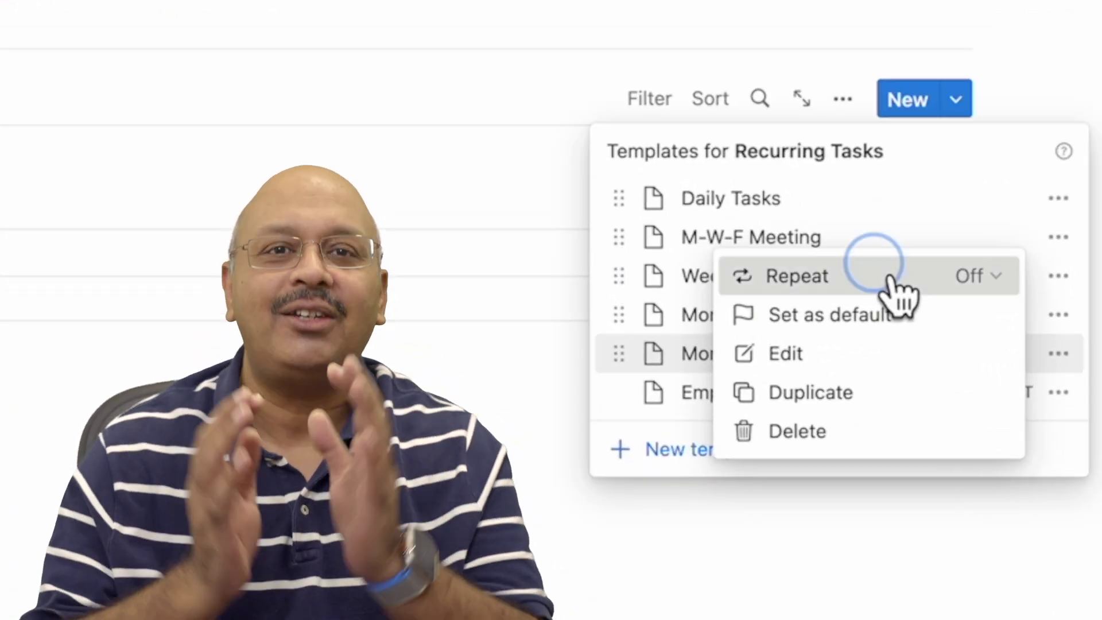
- Switch the M-W-F Meeting template to a weekly repeat with Monday, Wednesday and Friday selected, and save
left_click(900, 200)
left_click(901, 200)
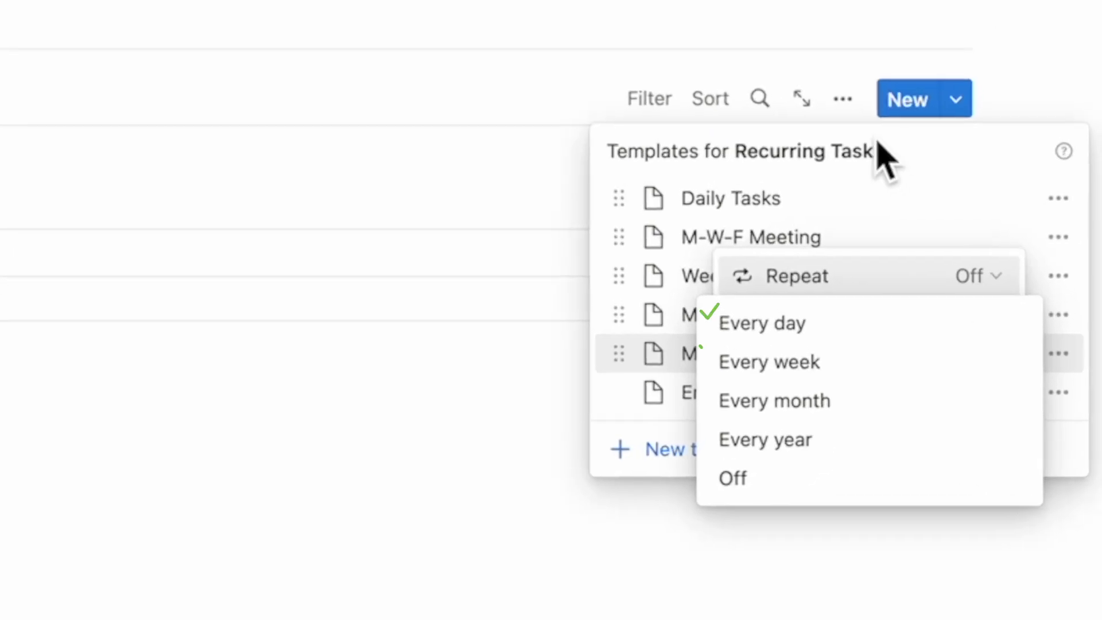
left_click(769, 362)
left_click(740, 336)
left_click(913, 333)
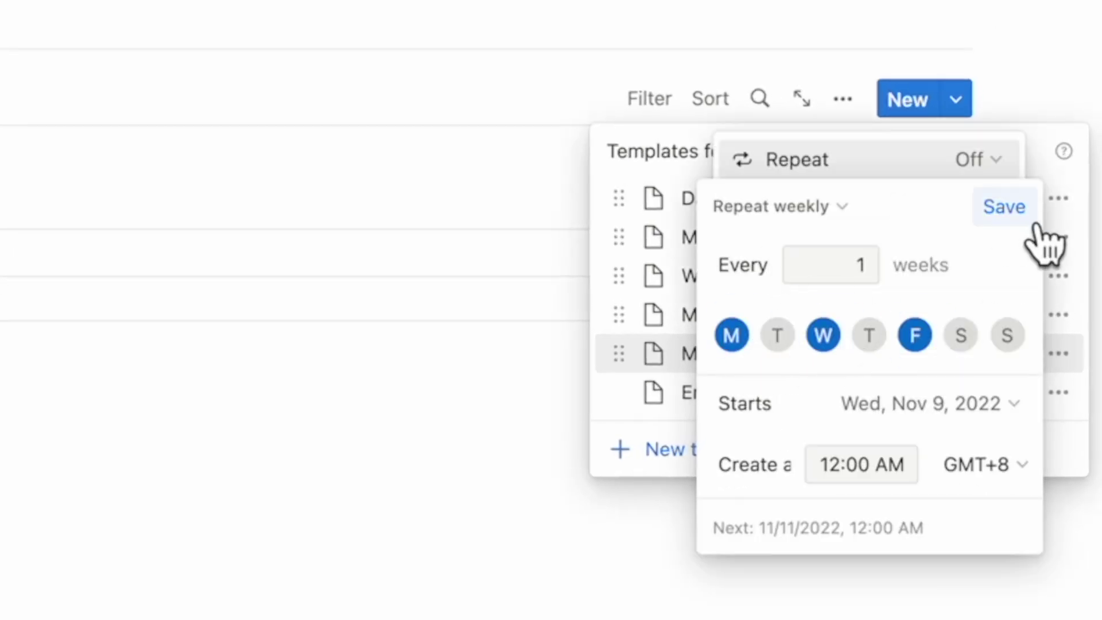
left_click(1019, 212)
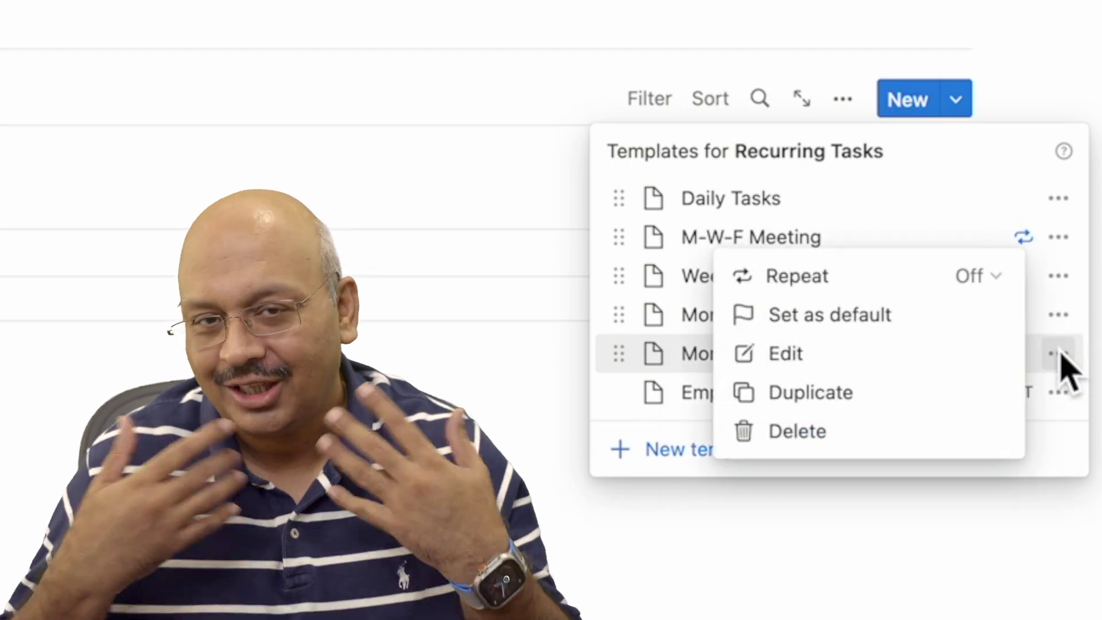
- Give the Daily Tasks repeat a start date of Thu, Nov 10, 2022 and a 9:00 AM creation time
left_click(986, 293)
left_click(886, 398)
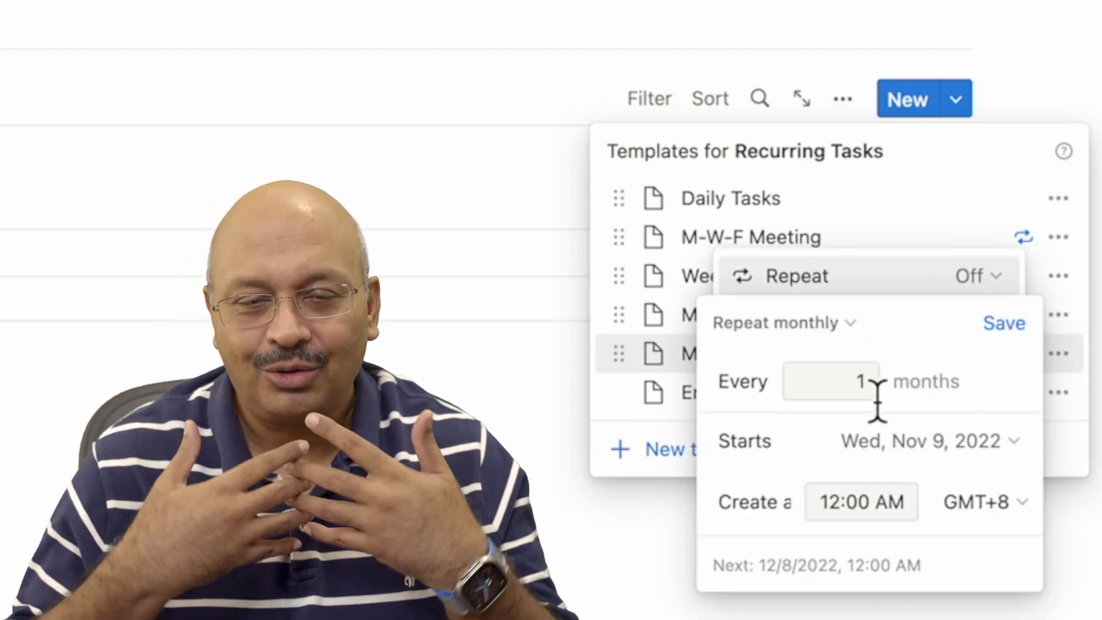
left_click(857, 390)
key("BackSpace")
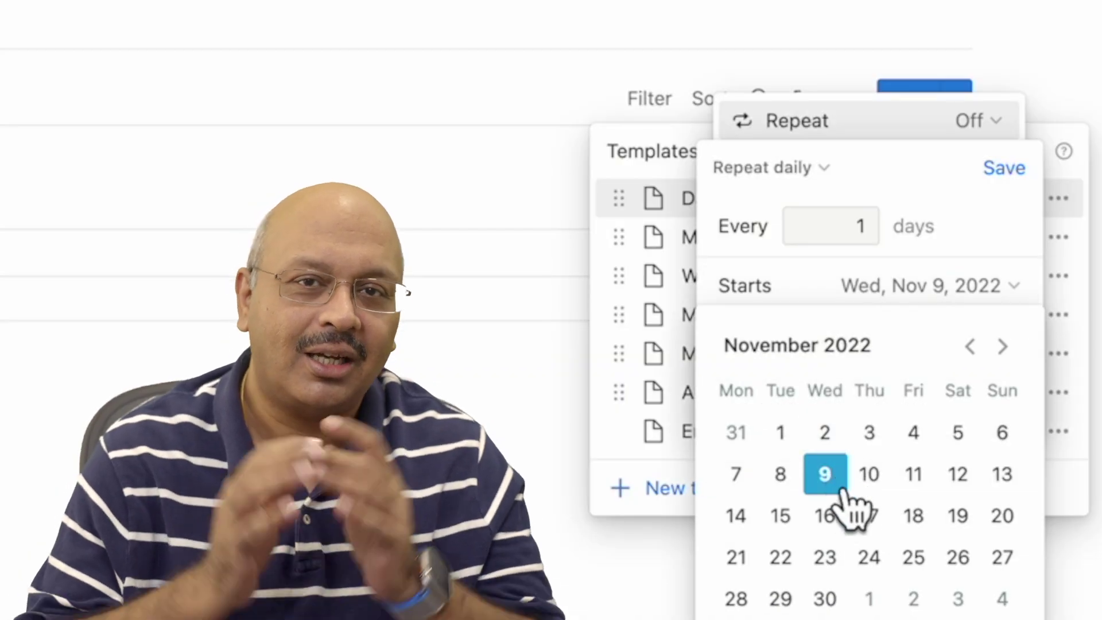
left_click(869, 476)
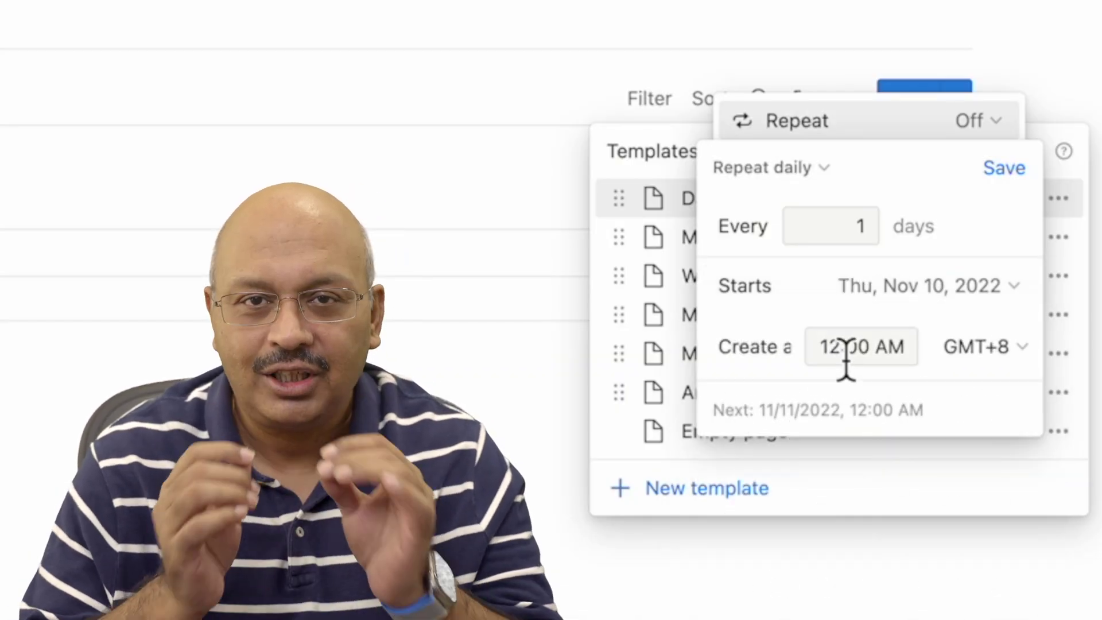
left_click(846, 353)
type("9")
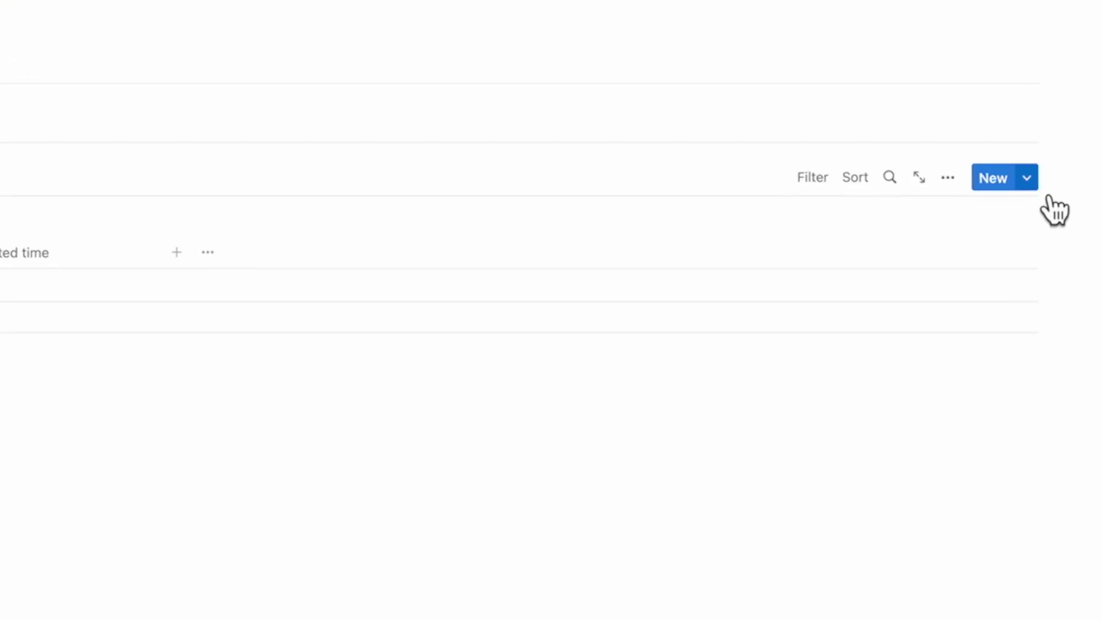
- From the New button's templates list, show the Daily Tasks template's options, its repeat still Off
left_click(1036, 180)
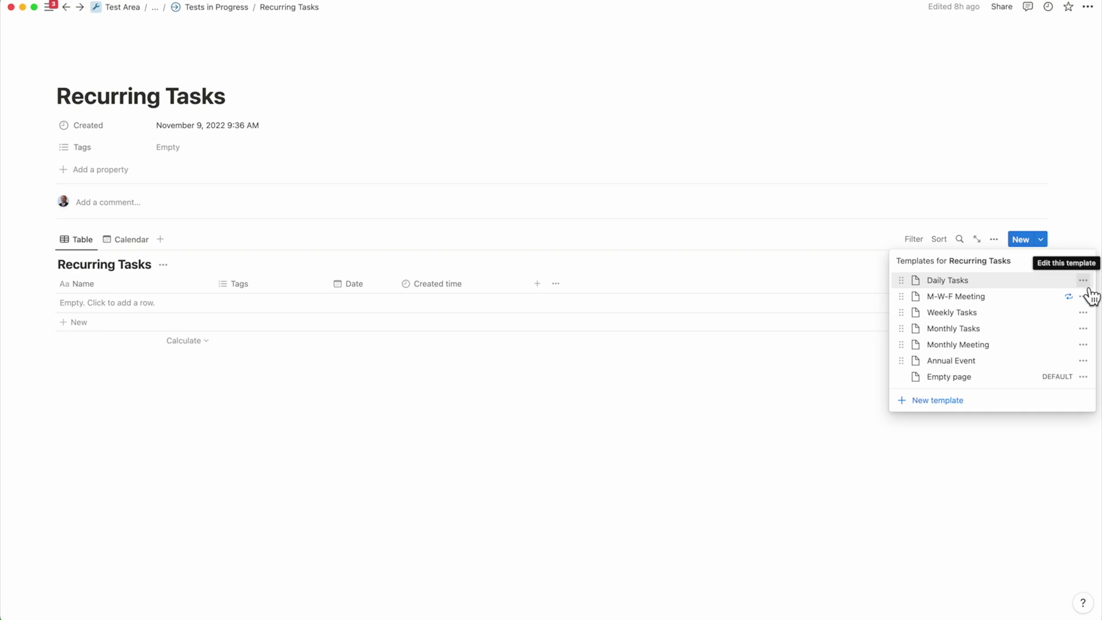
left_click(1083, 281)
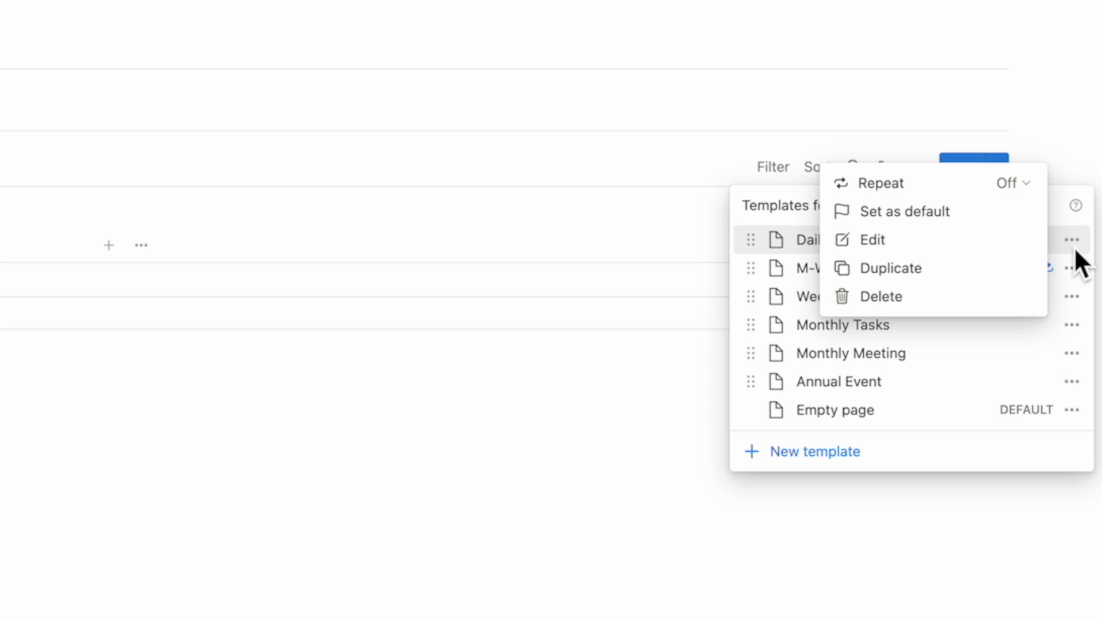
- Set Daily Tasks to Repeat daily at 9:00 AM from Wed, Nov 9, 2022, and save
left_click(1027, 193)
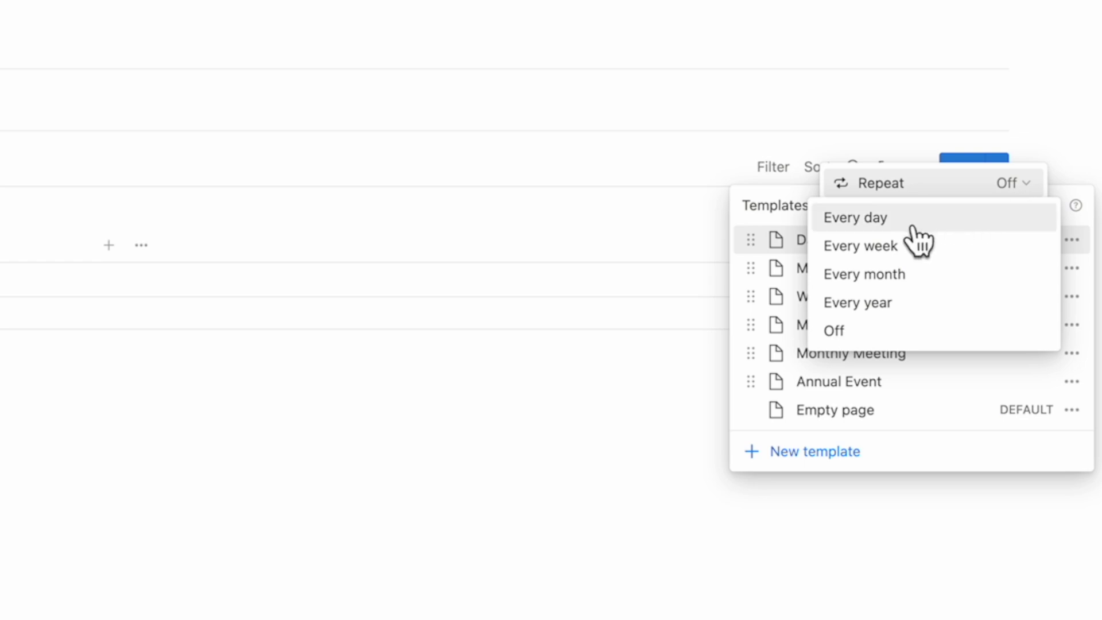
left_click(895, 230)
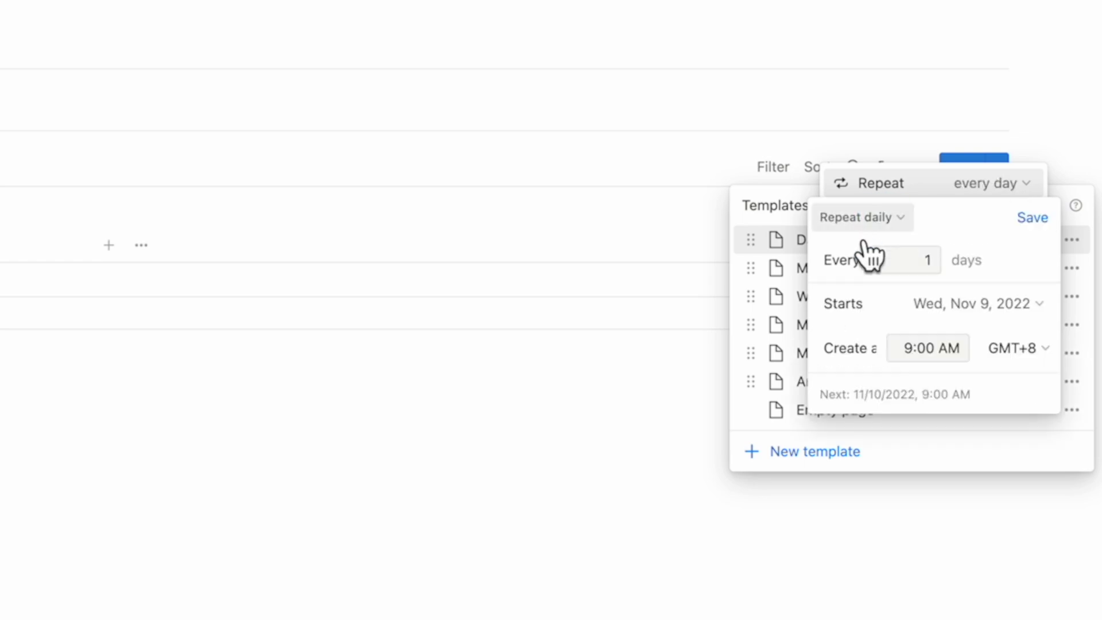
left_click(861, 224)
left_click(844, 282)
left_click(846, 217)
left_click(819, 307)
left_click(863, 217)
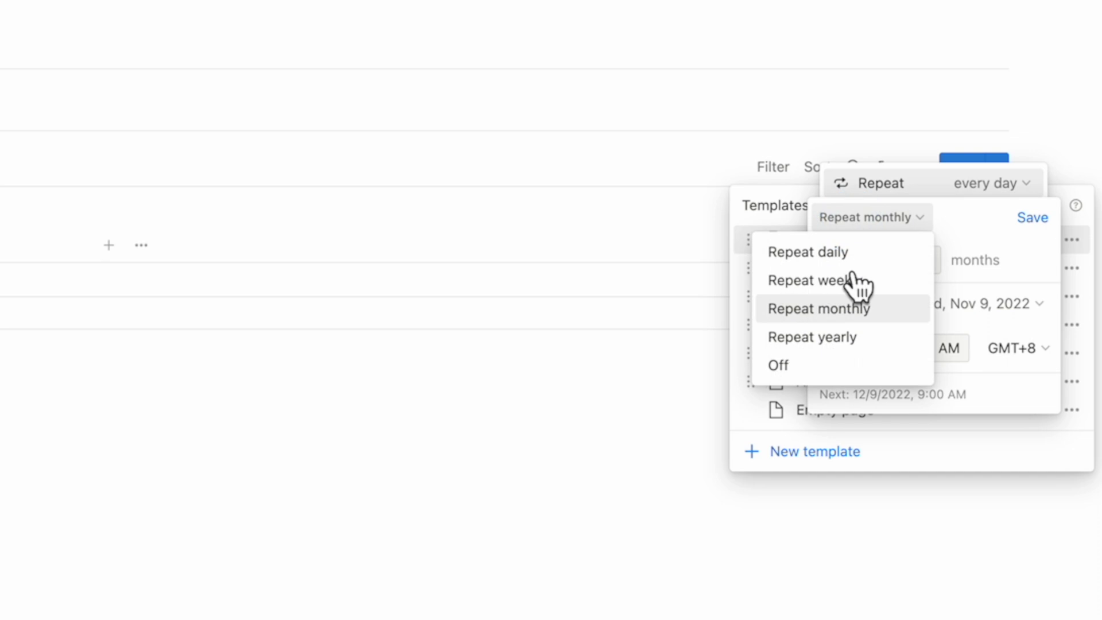
left_click(814, 337)
left_click(858, 217)
left_click(814, 251)
left_click(913, 348)
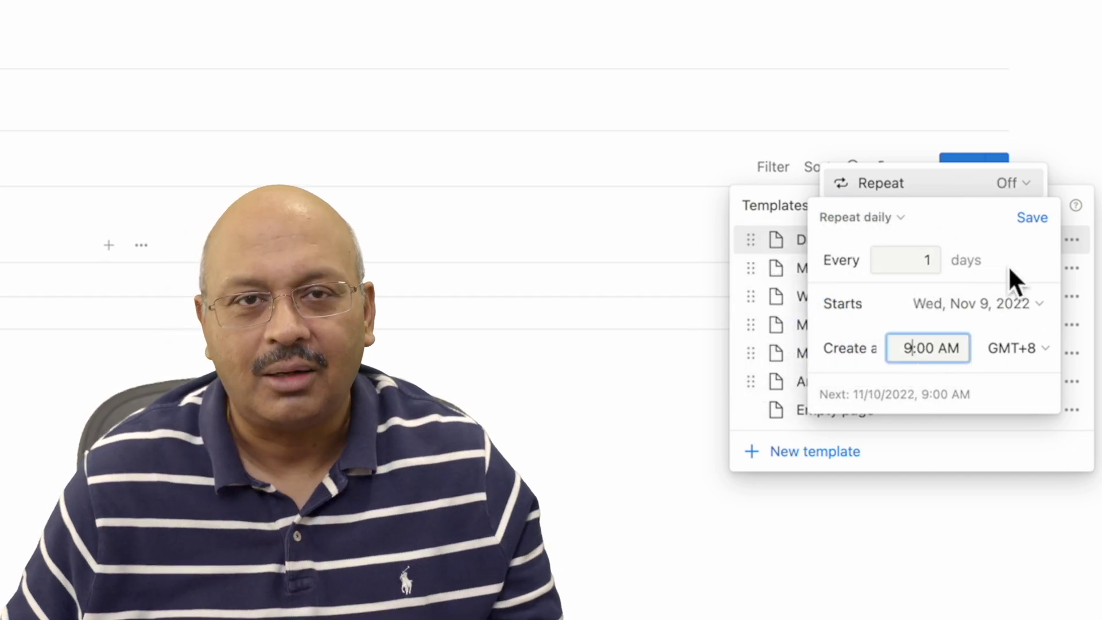
left_click(1038, 231)
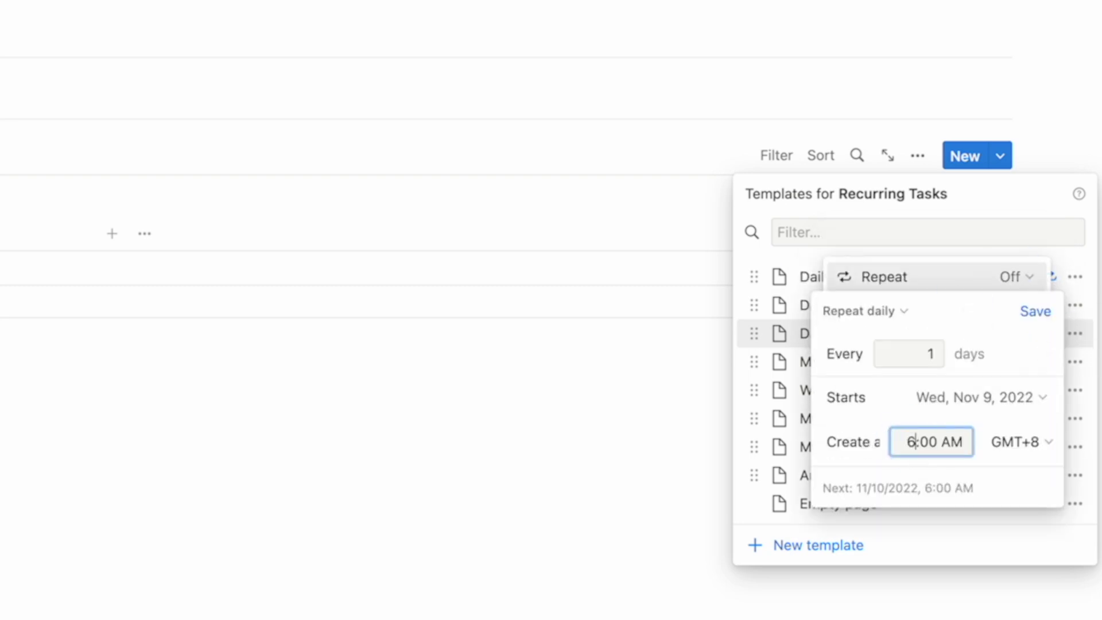
- Place Daily Task 1 and the undated Daily Task 2 on November 9 in the calendar
left_click(919, 442)
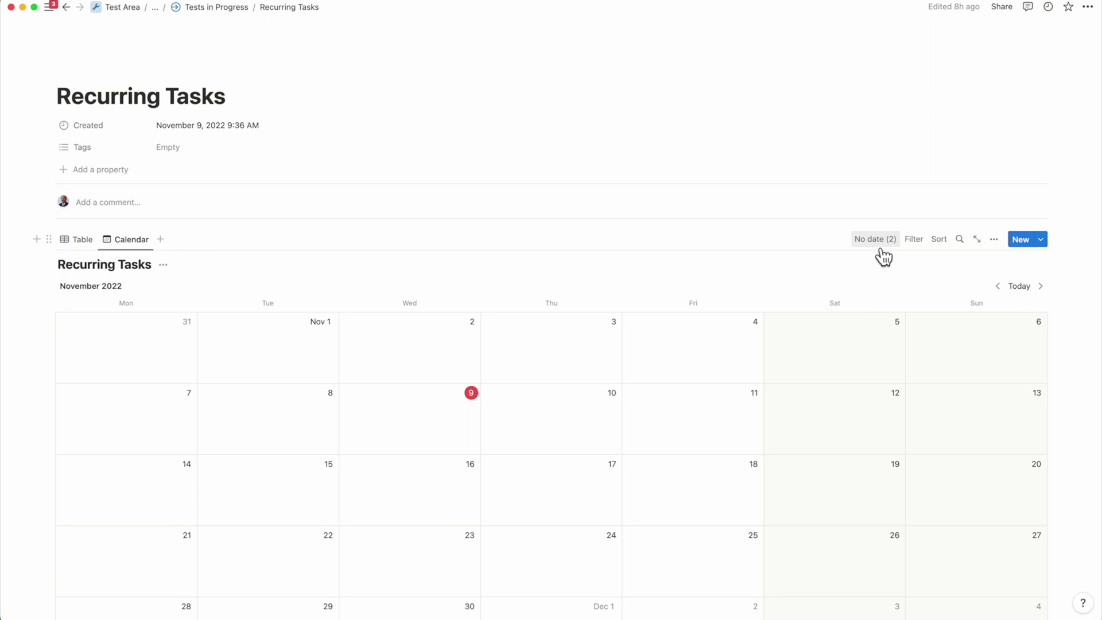
left_click(882, 241)
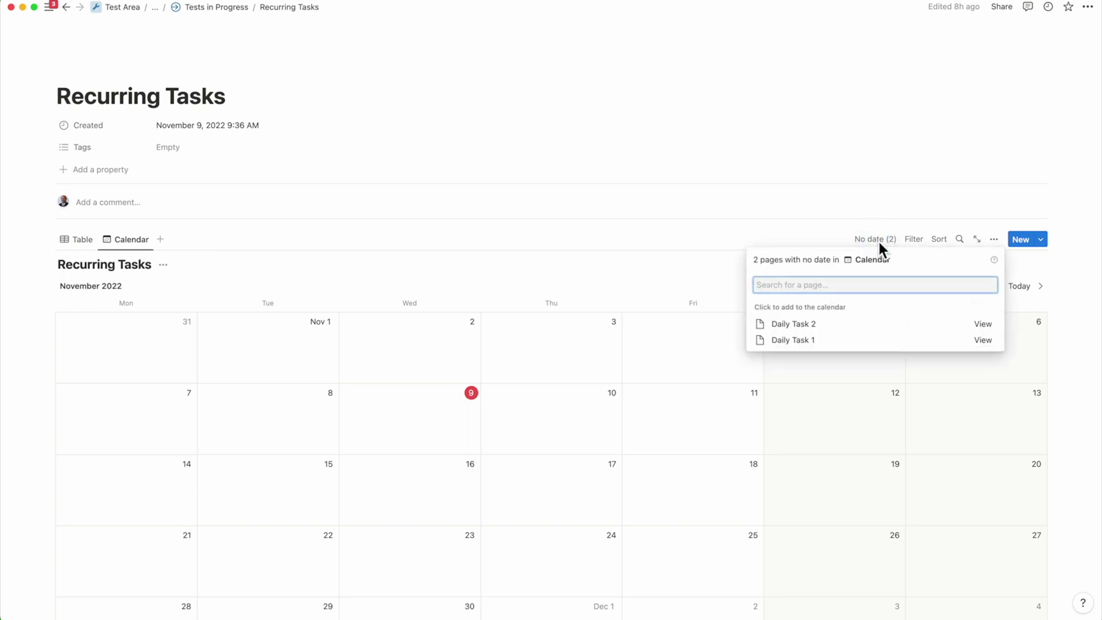
left_click(802, 345)
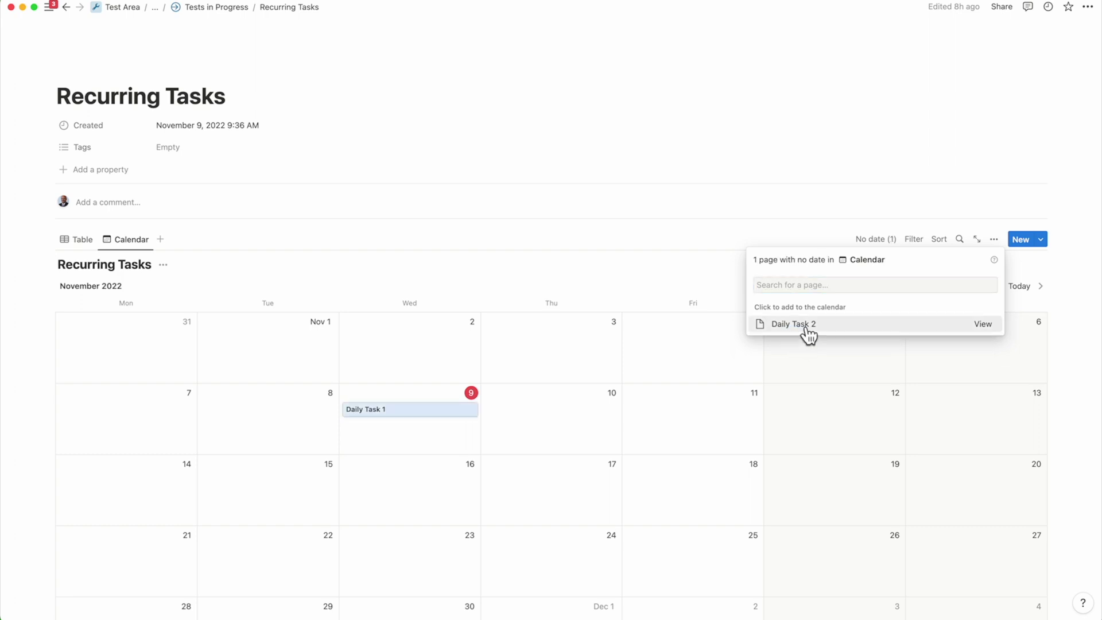
left_click(806, 326)
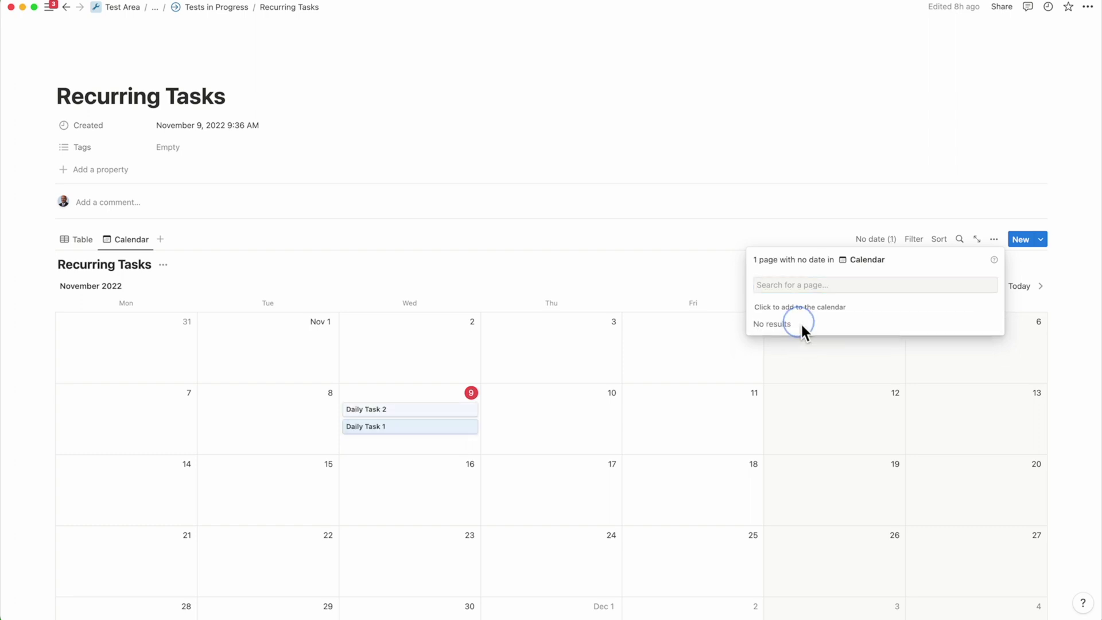
- Make the calendar view show entries by their Created time
left_click(994, 240)
left_click(1005, 313)
left_click(1016, 412)
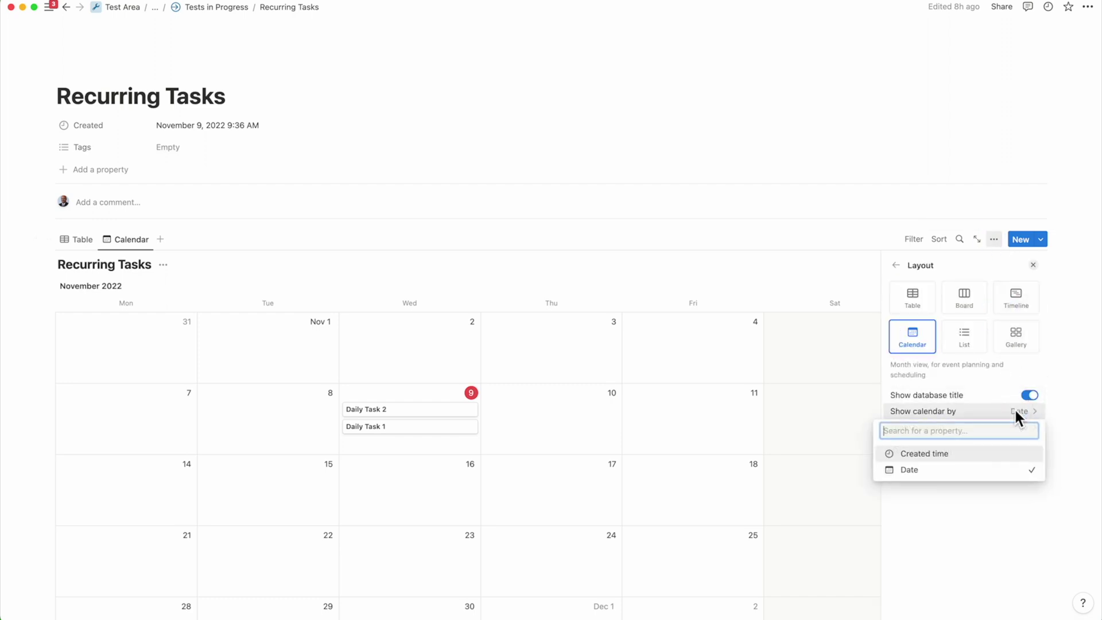
left_click(966, 455)
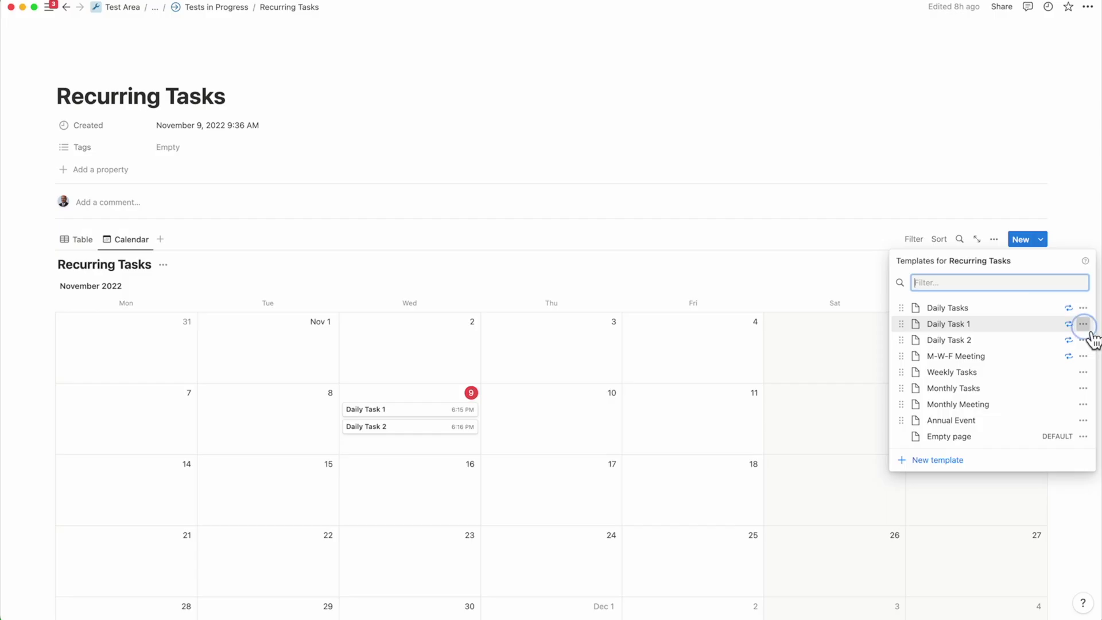
left_click(1083, 324)
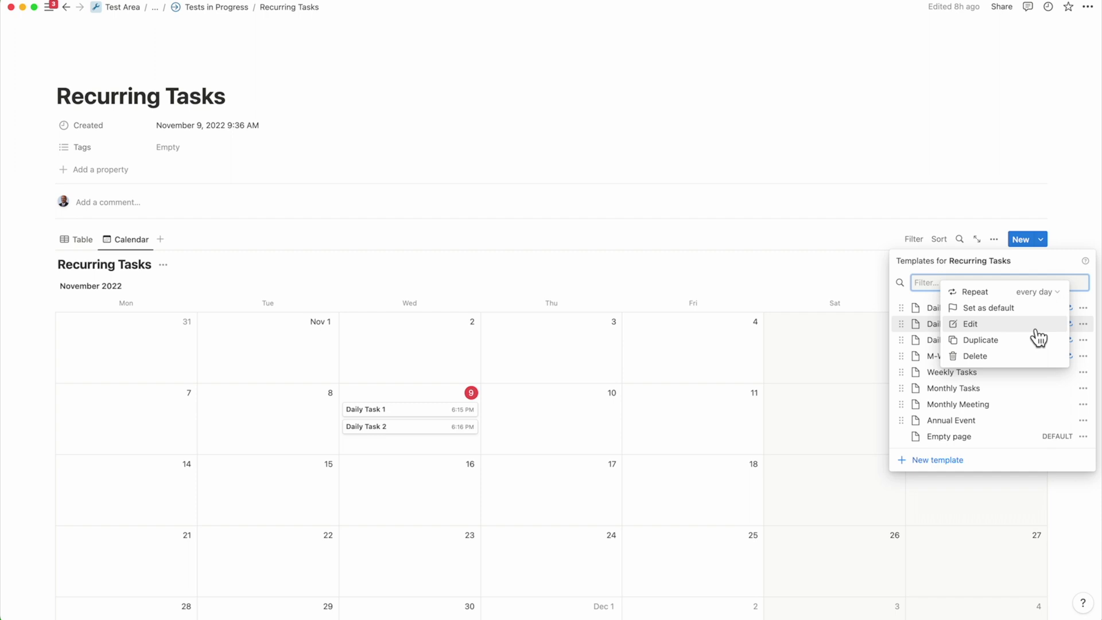
left_click(976, 324)
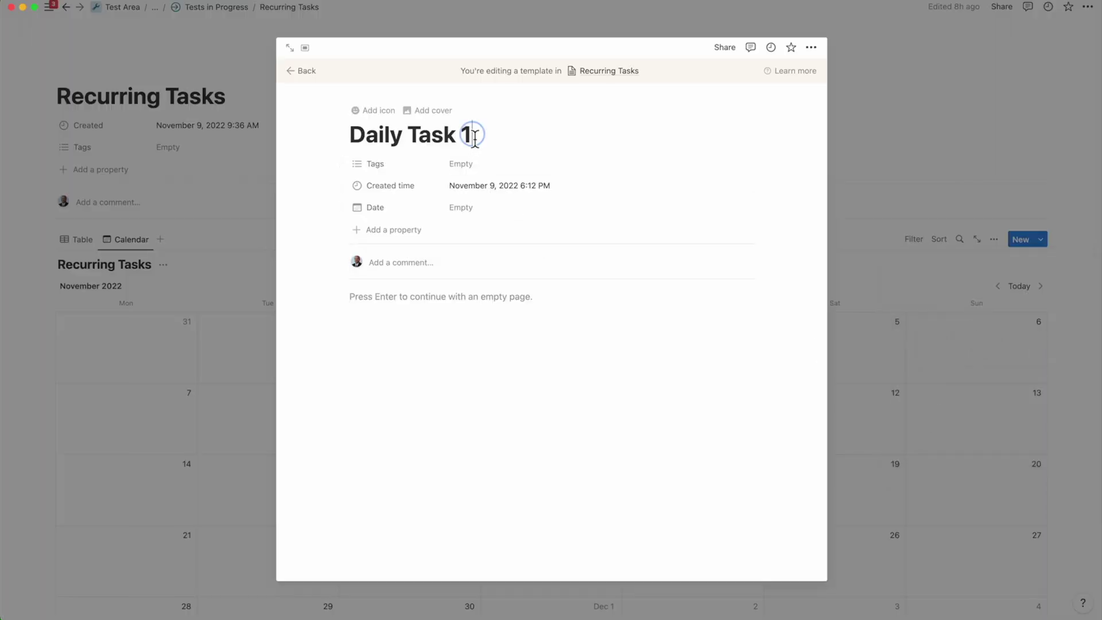
type("@")
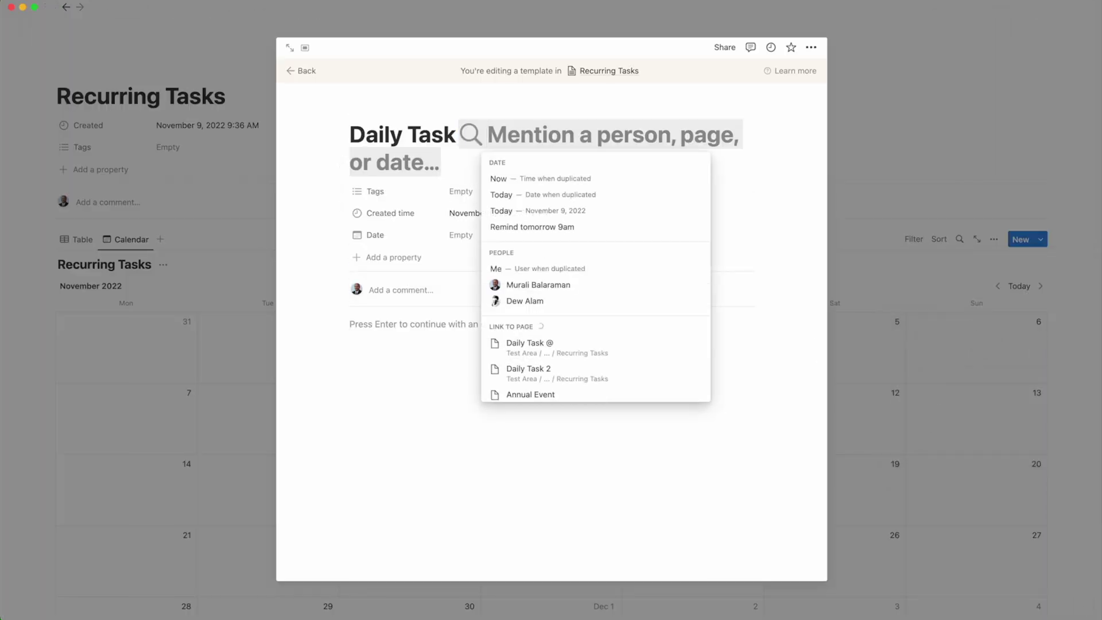
type("today")
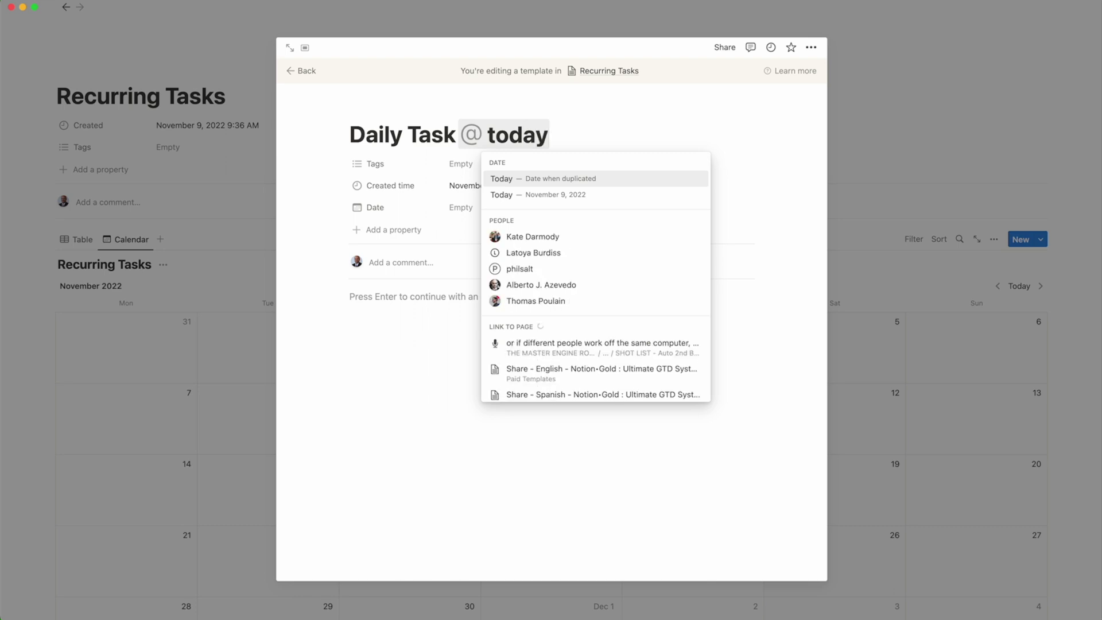
left_click(555, 182)
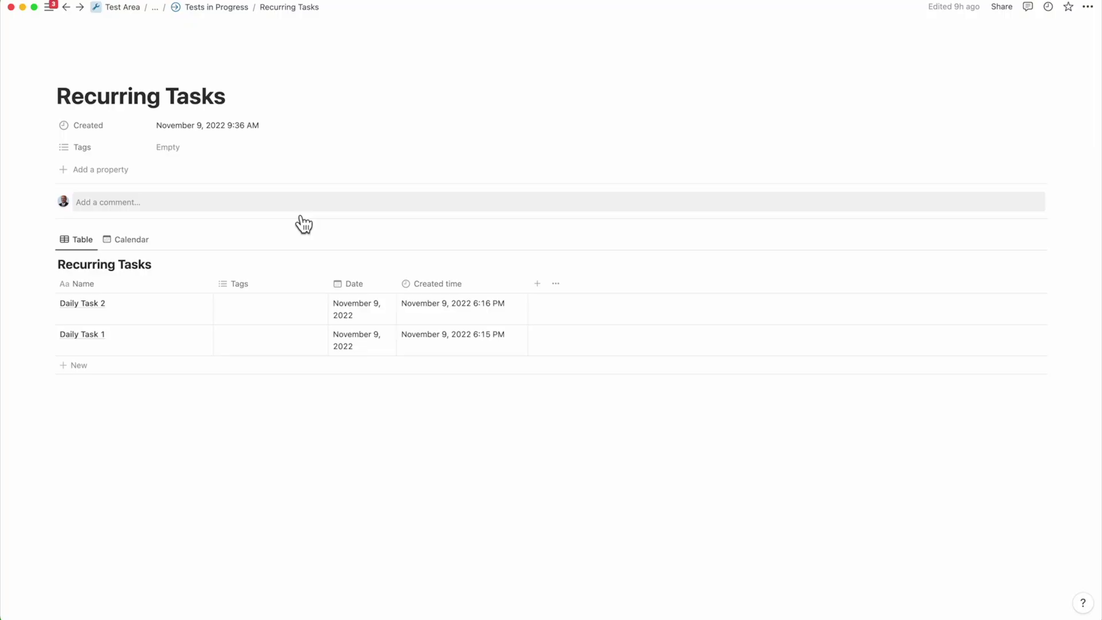
- Switch the Recurring Tasks database to Calendar view, showing both Daily Tasks on November 9
left_click(127, 239)
scroll(306, 370, "down", 5)
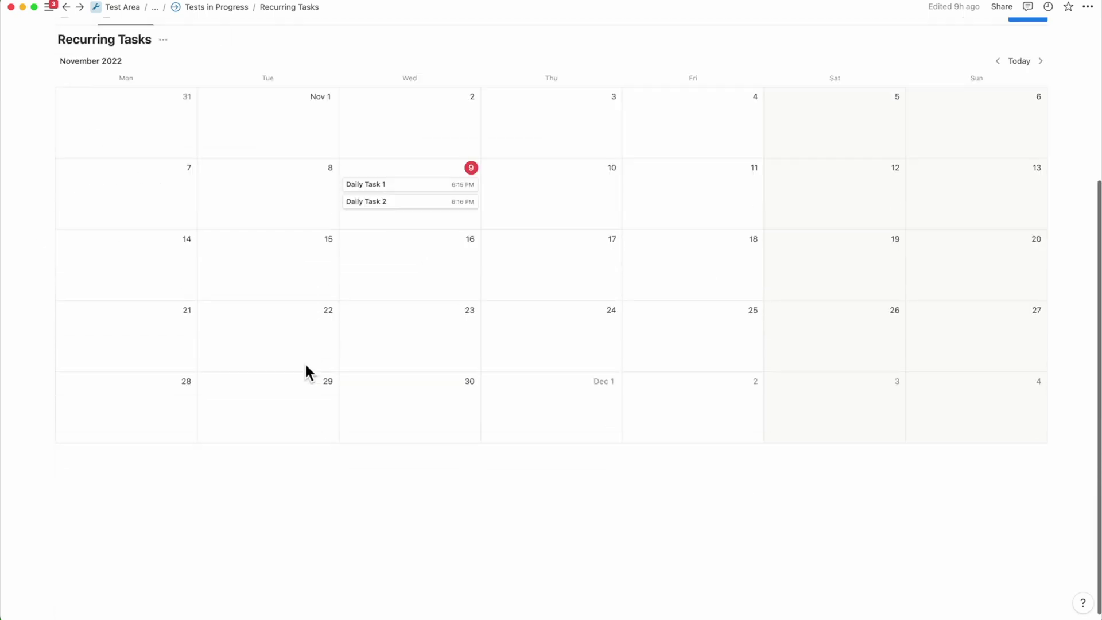
scroll(305, 366, "up", 2)
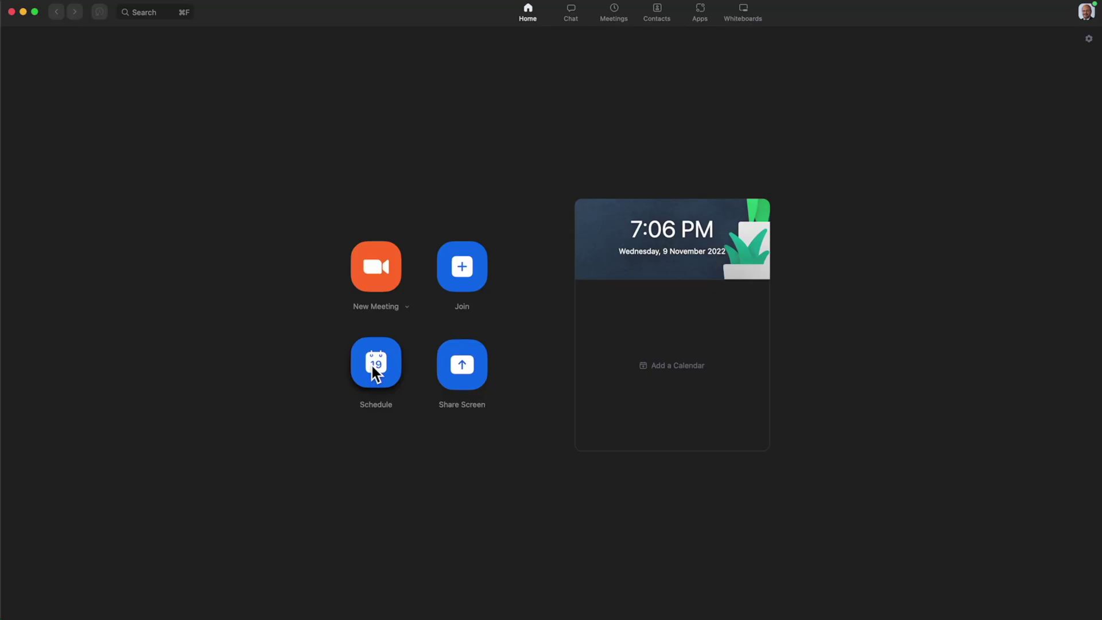
- Open Zoom's Schedule Meeting dialog from the Home screen
left_click(373, 367)
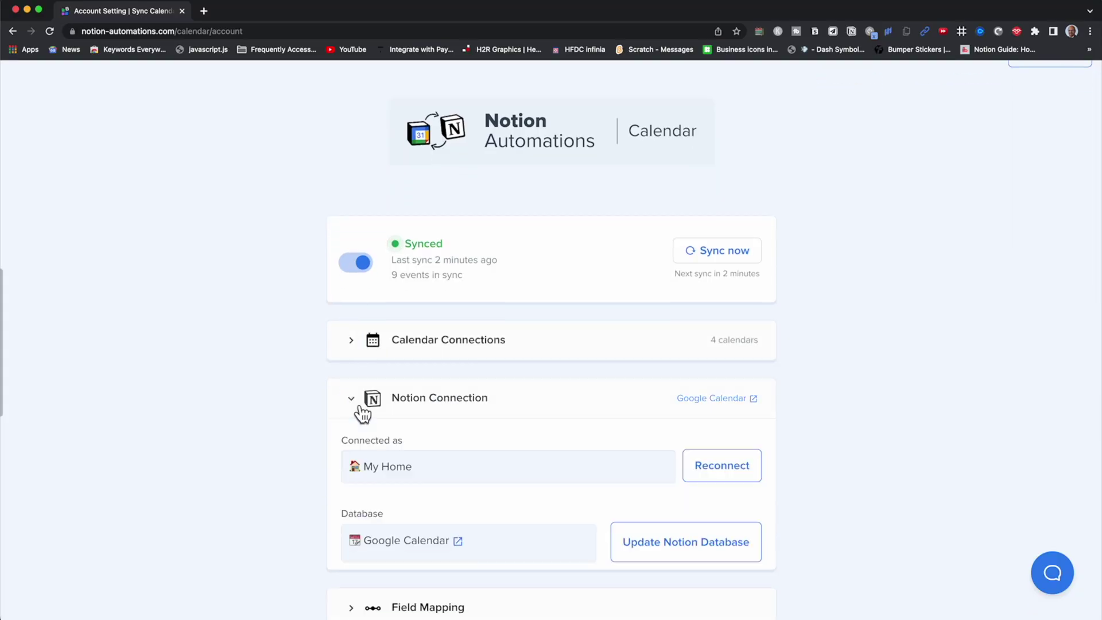
- Expand the Field Mapping and Sync Settings sections on the Notion Automations account page
scroll(490, 425, "down", 1)
left_click(381, 556)
scroll(497, 479, "down", 12)
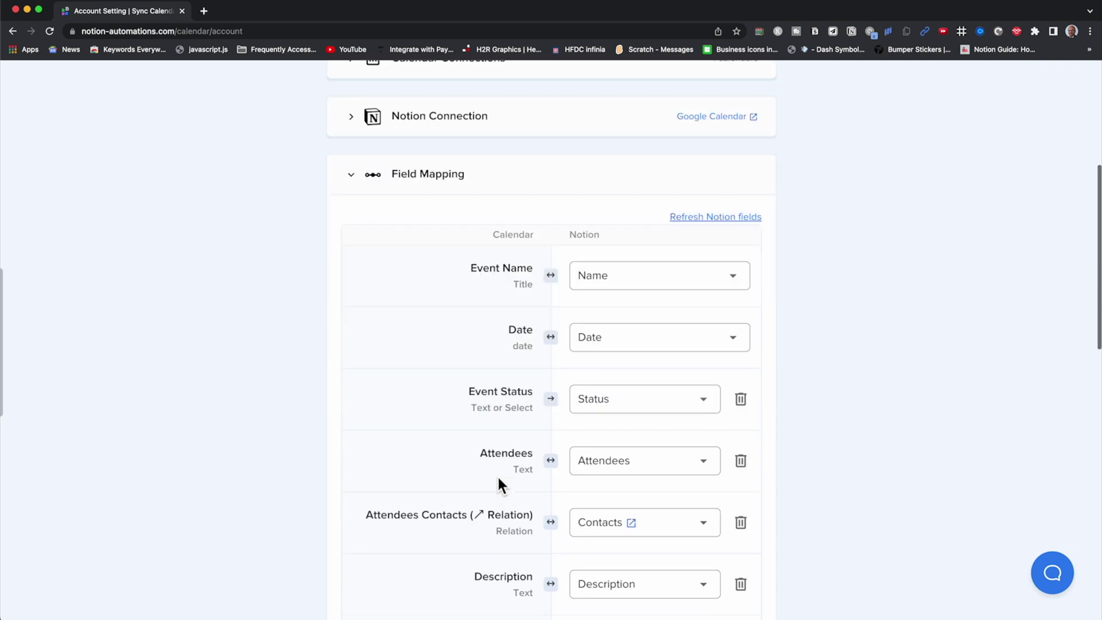
left_click(396, 561)
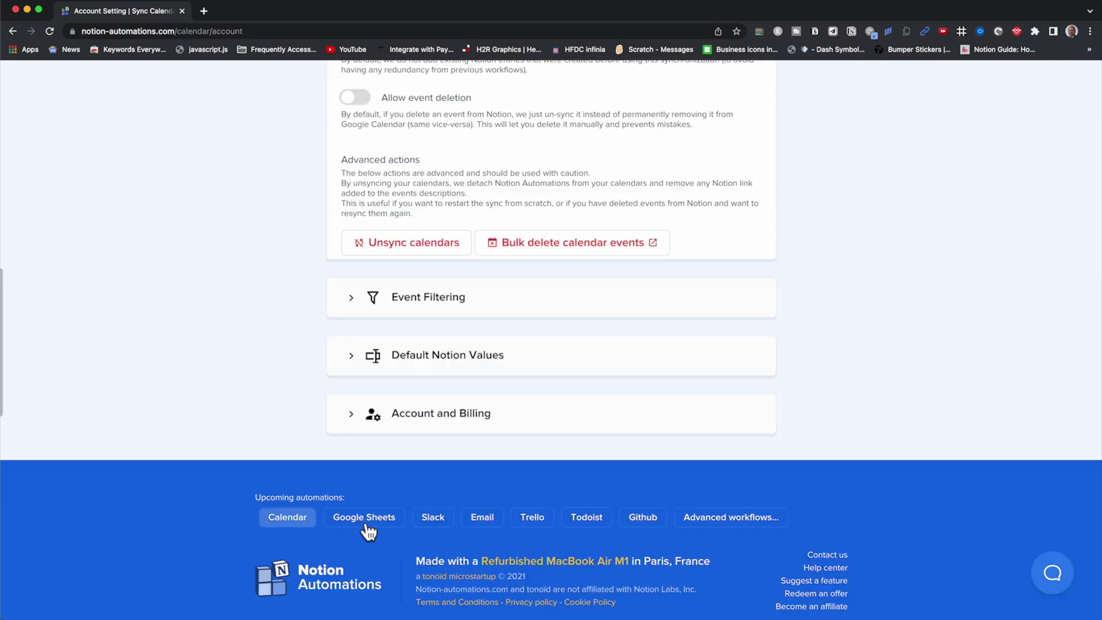
scroll(396, 345, "up", 5)
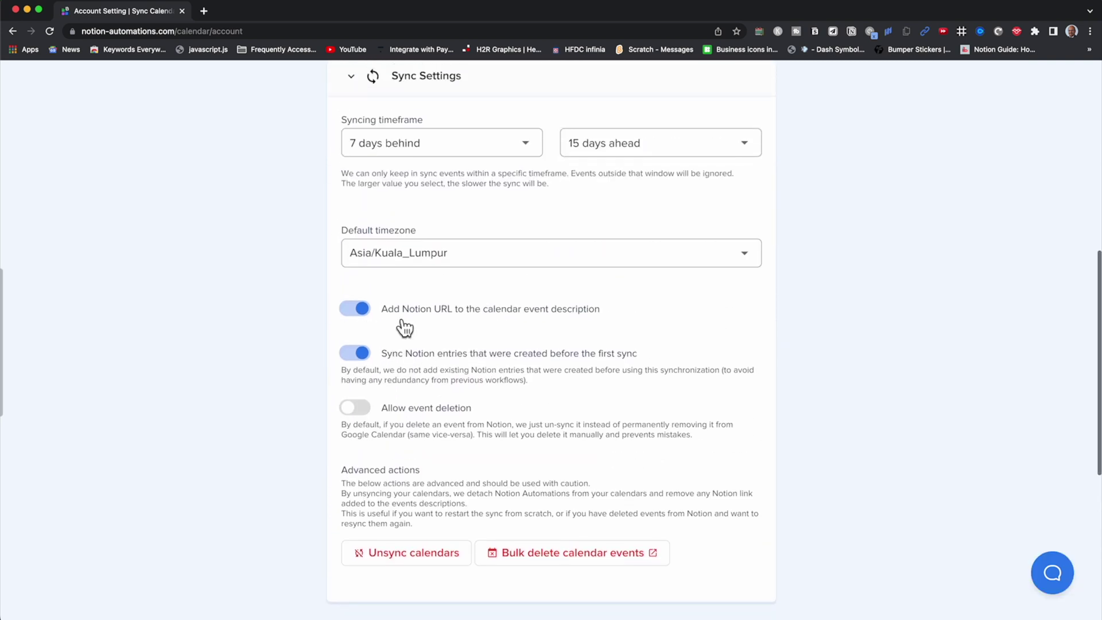
scroll(394, 315, "down", 5)
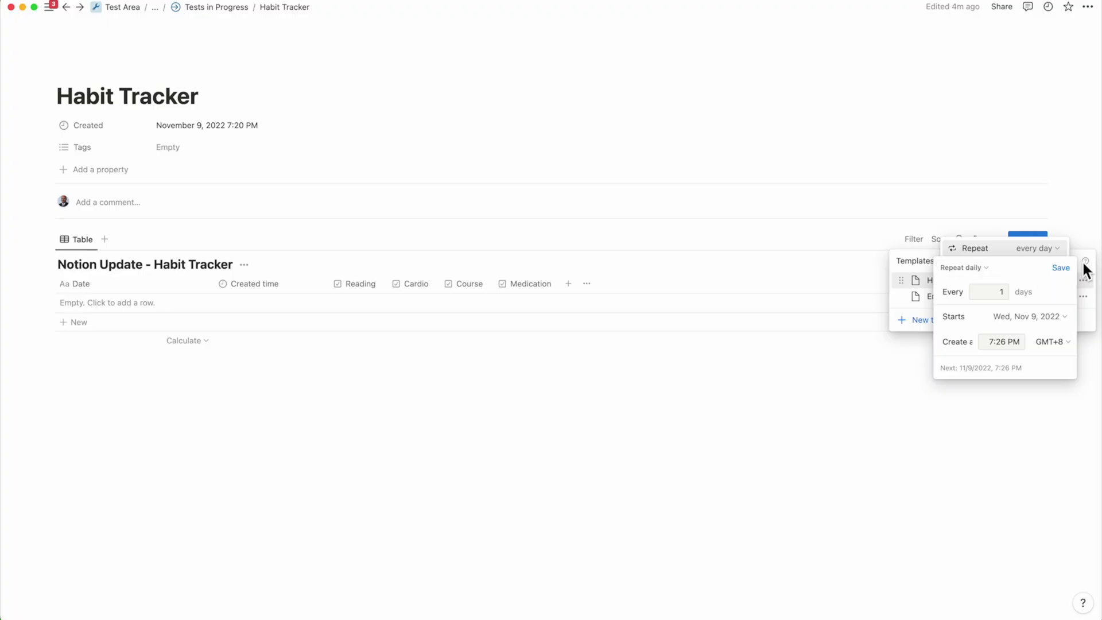
- Save the habit template's daily 7:26 PM repeat and close the templates list
left_click(1071, 277)
left_click(763, 277)
key("Escape")
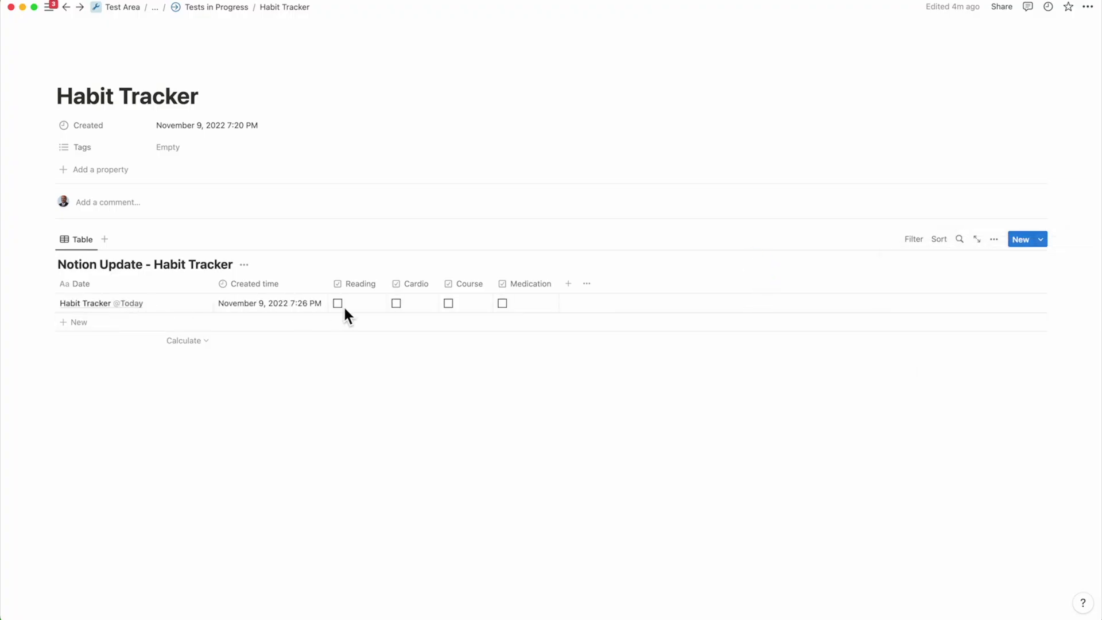